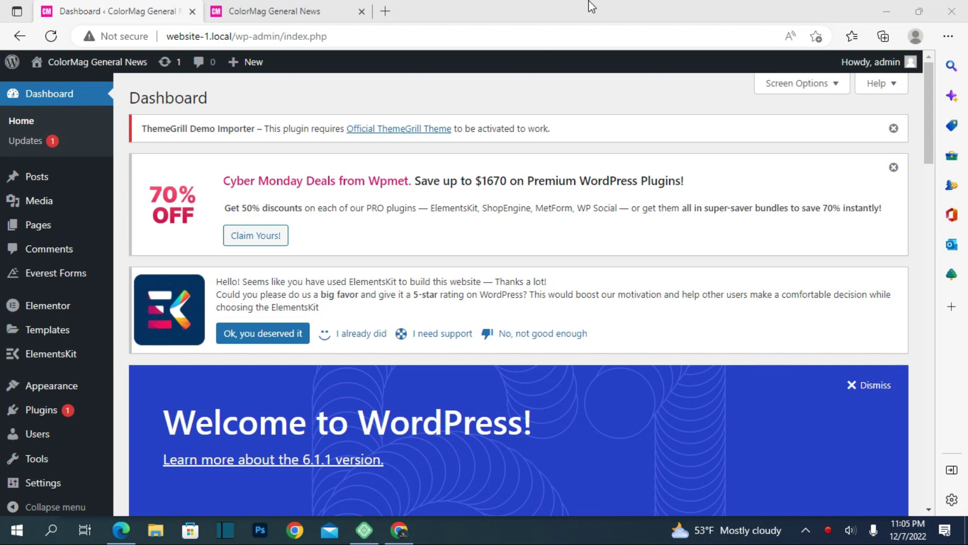
# Add a new WordPress page titled 'About us' and launch it in Elementor.
pyautogui.click(39, 225)
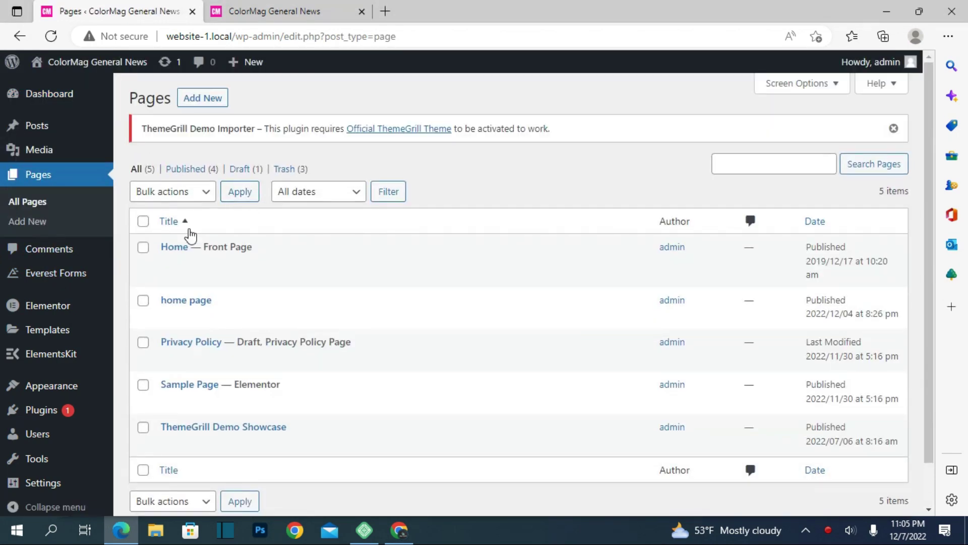
pyautogui.click(202, 98)
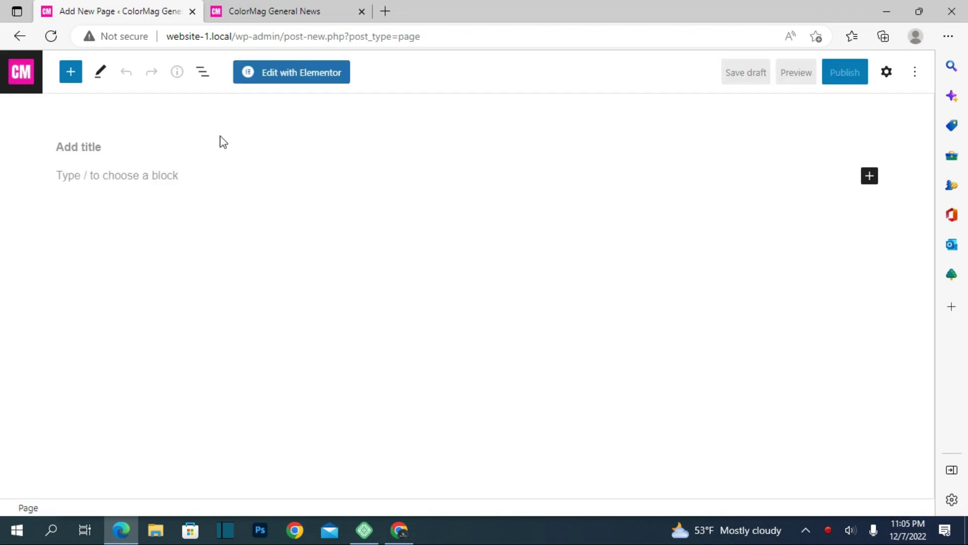
pyautogui.write('About ')
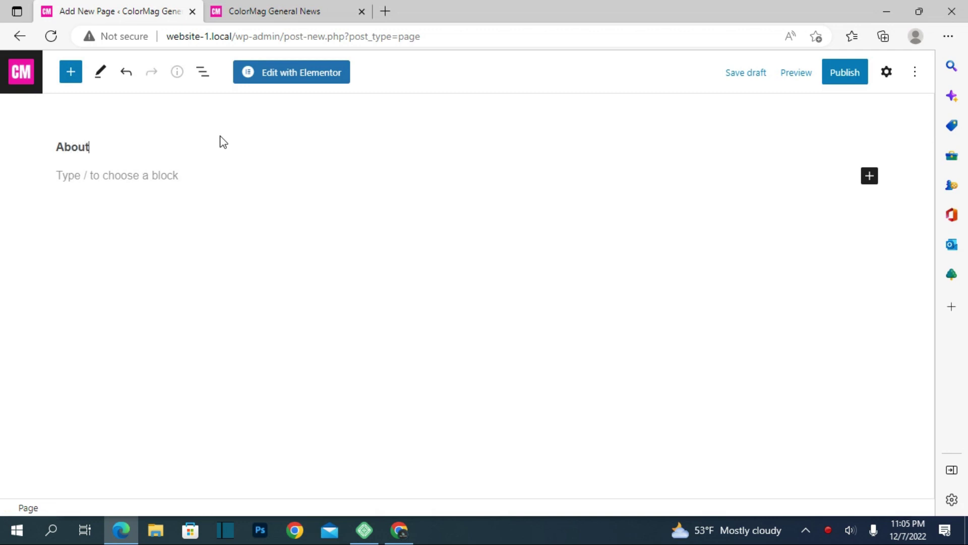
pyautogui.write('us')
pyautogui.click(291, 72)
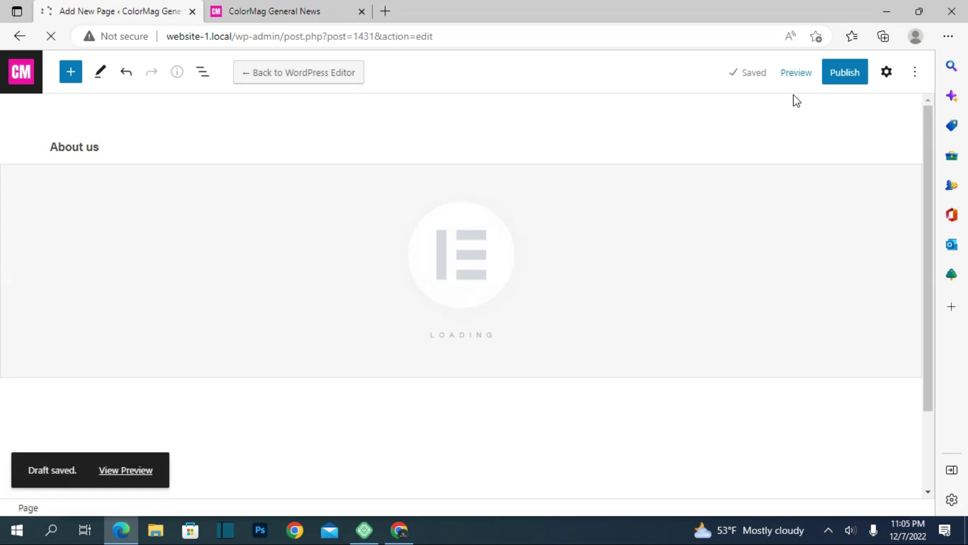
pyautogui.click(844, 72)
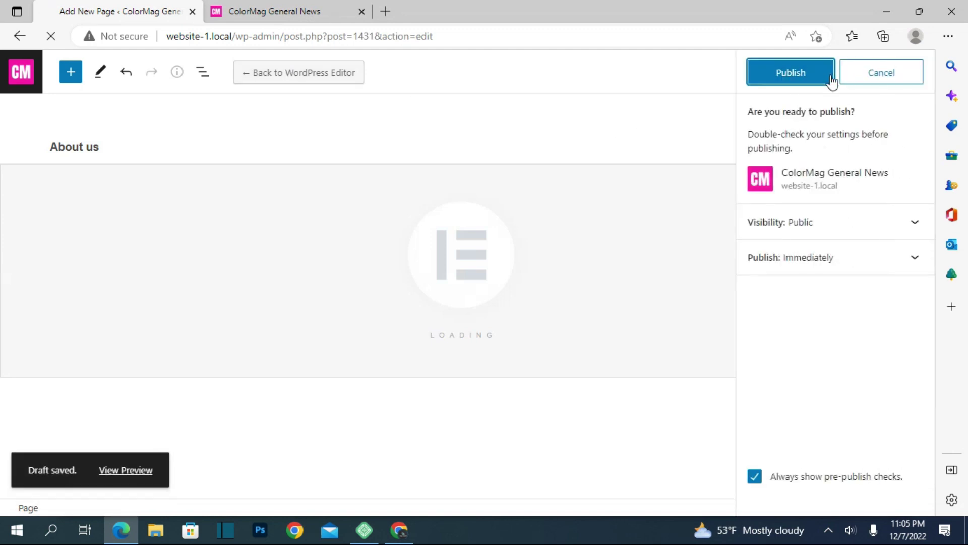
pyautogui.click(831, 78)
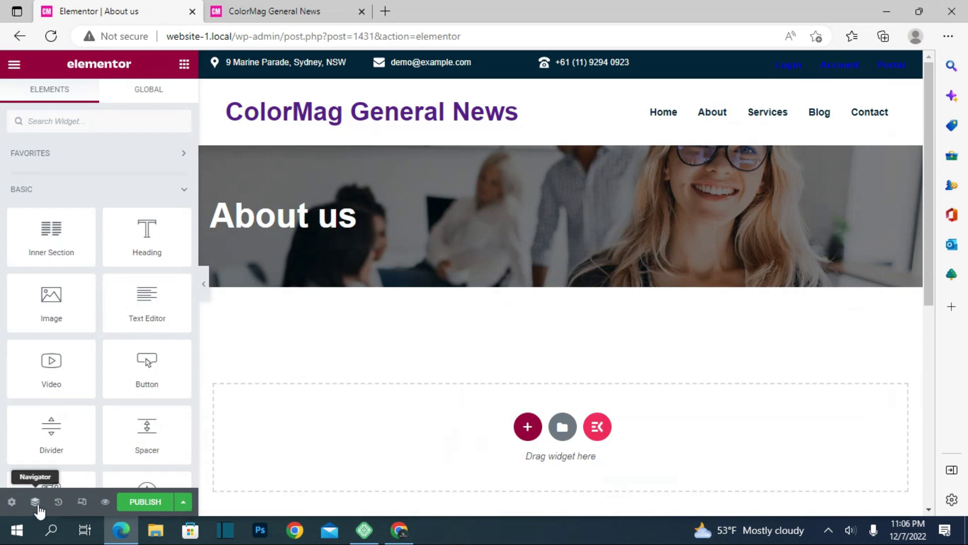
# Change the About us page layout to Elementor Full Width in page settings.
pyautogui.click(10, 501)
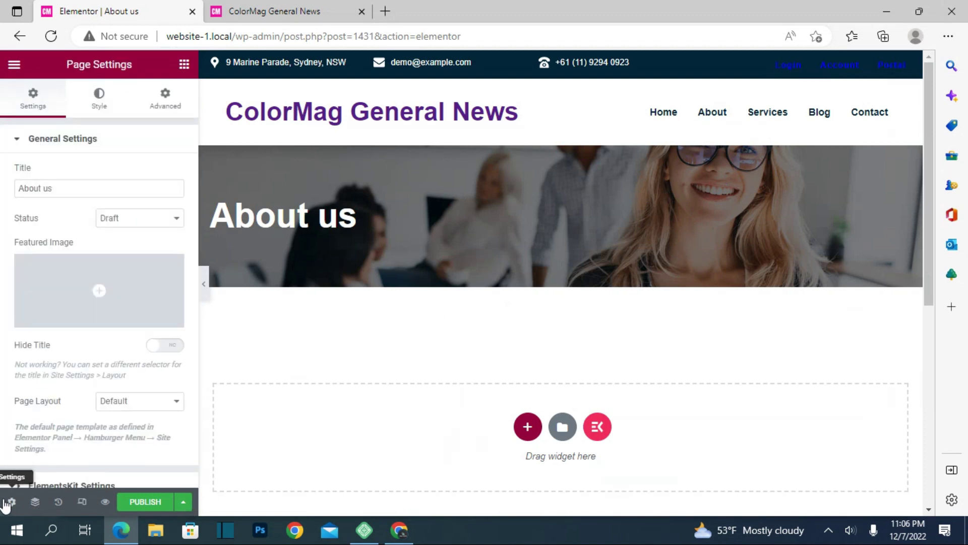
pyautogui.click(175, 402)
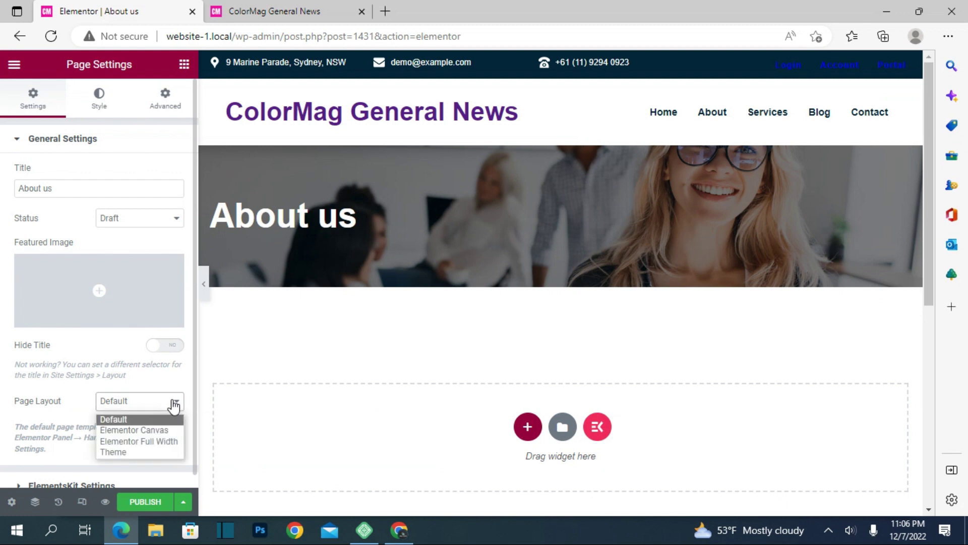
pyautogui.click(134, 442)
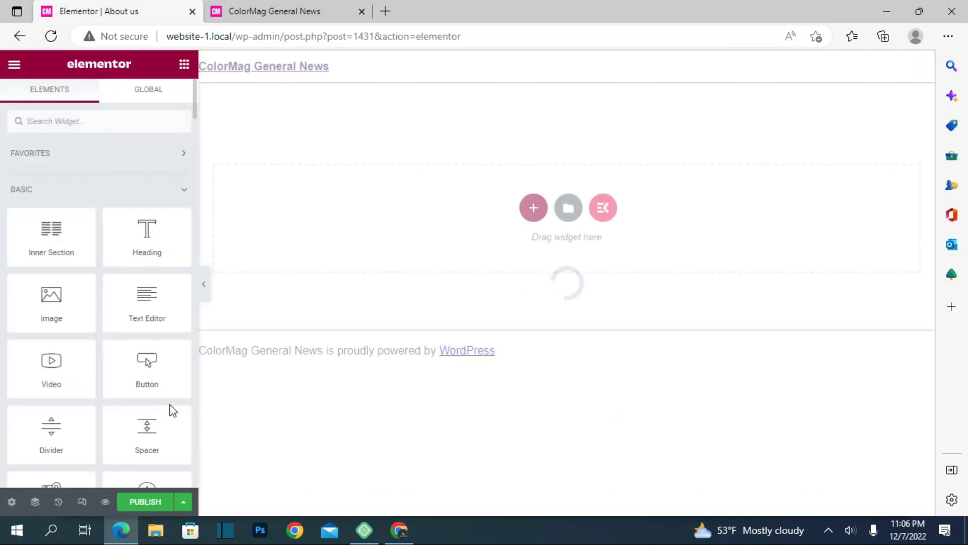
# Preview and insert the 'About us' page template from the ElementsKit library.
pyautogui.click(603, 208)
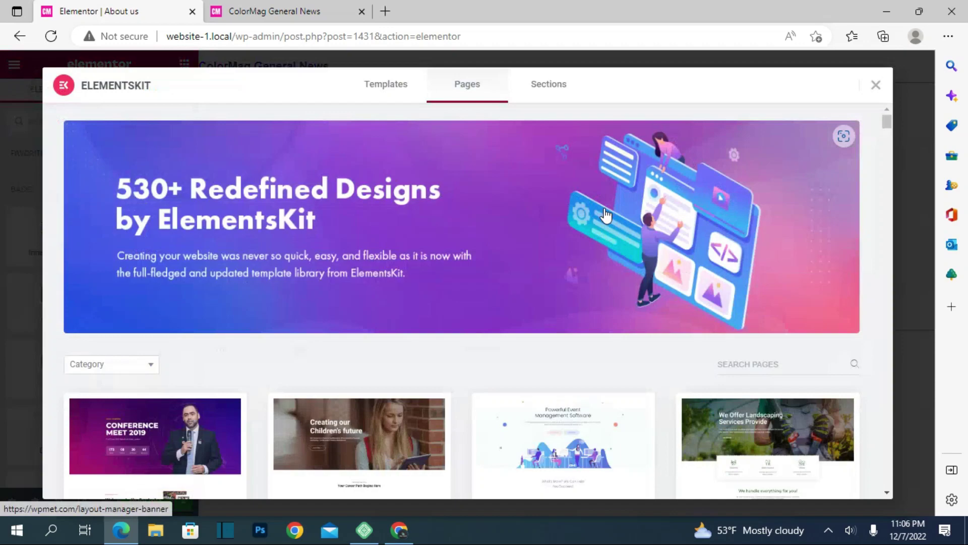
pyautogui.scroll(-8, 385, 259)
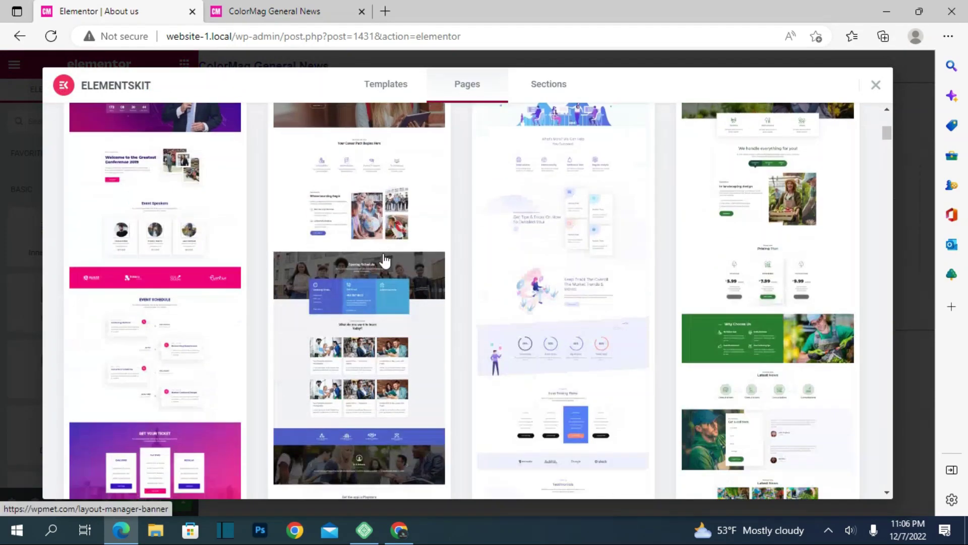
pyautogui.scroll(-3, 386, 259)
pyautogui.scroll(-5, 386, 259)
pyautogui.scroll(-5, 386, 259)
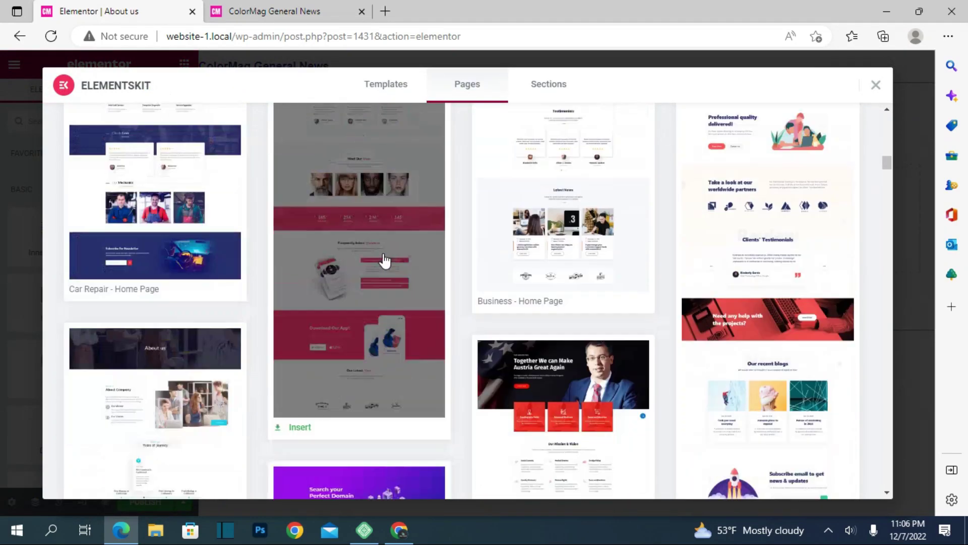
pyautogui.scroll(-3, 386, 259)
pyautogui.click(191, 301)
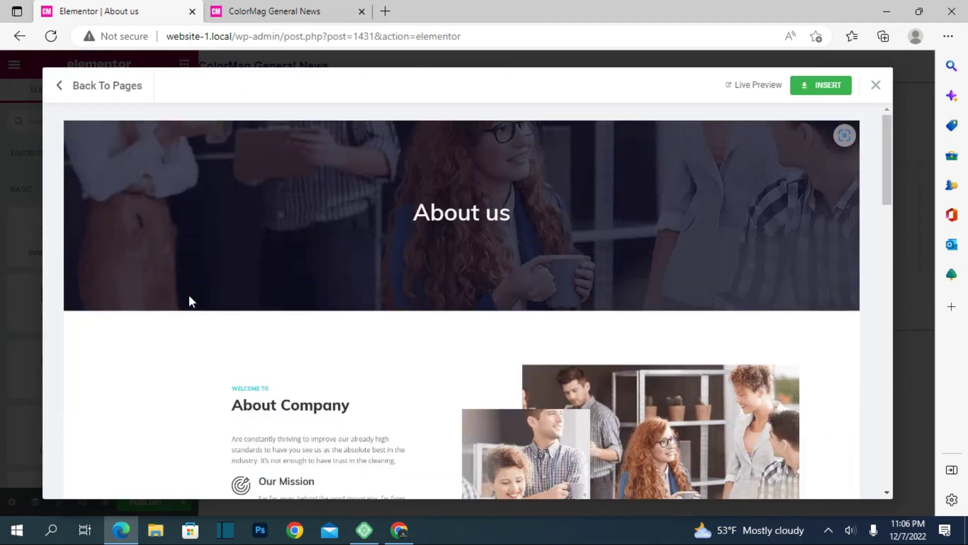
pyautogui.click(830, 88)
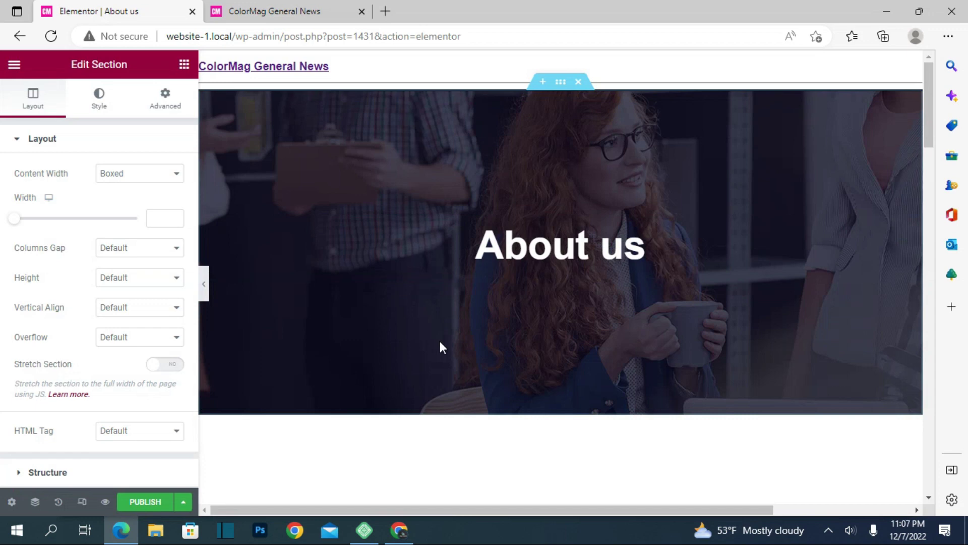
pyautogui.scroll(-5, 440, 342)
pyautogui.scroll(-5, 440, 348)
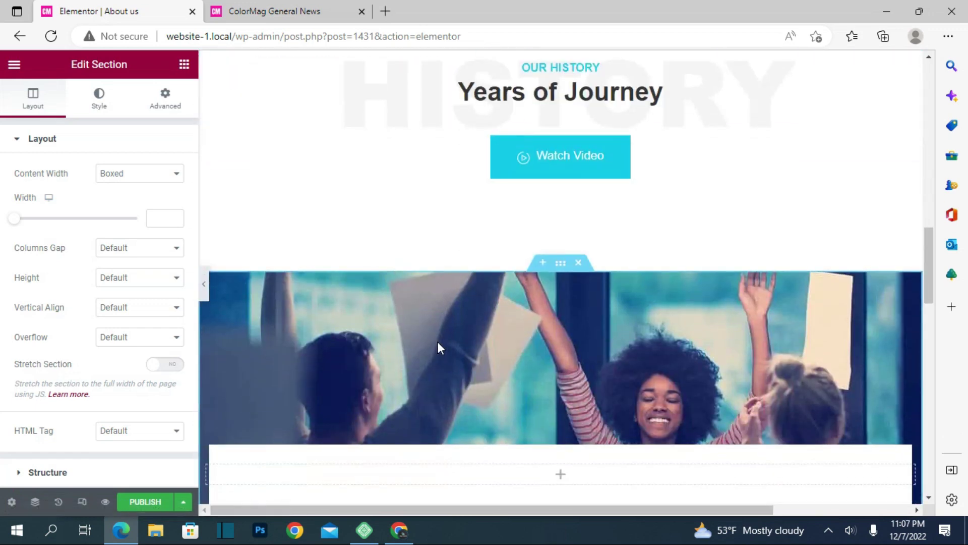
pyautogui.scroll(-8, 437, 342)
pyautogui.scroll(-5, 435, 341)
pyautogui.scroll(-5, 436, 342)
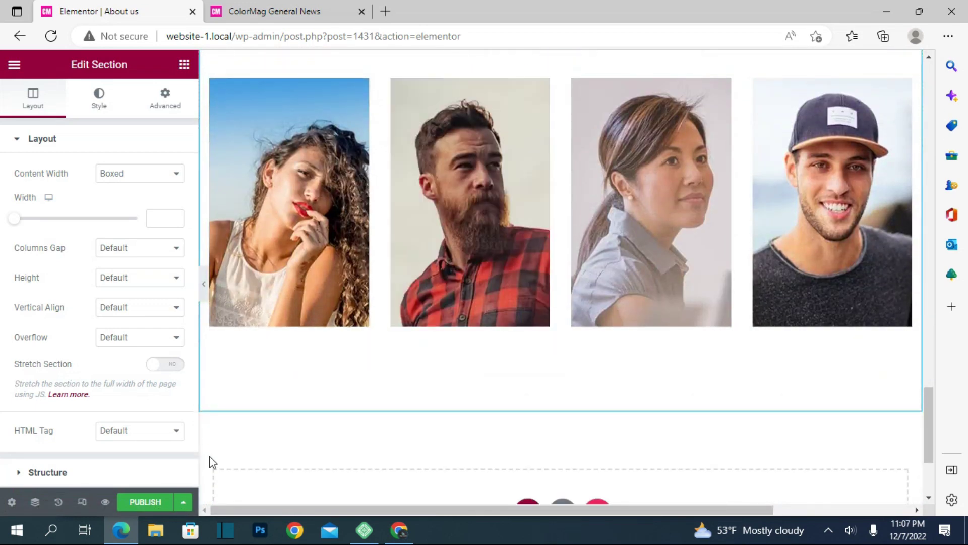
# Publish the About us page with its hero, company, history and team sections.
pyautogui.click(160, 506)
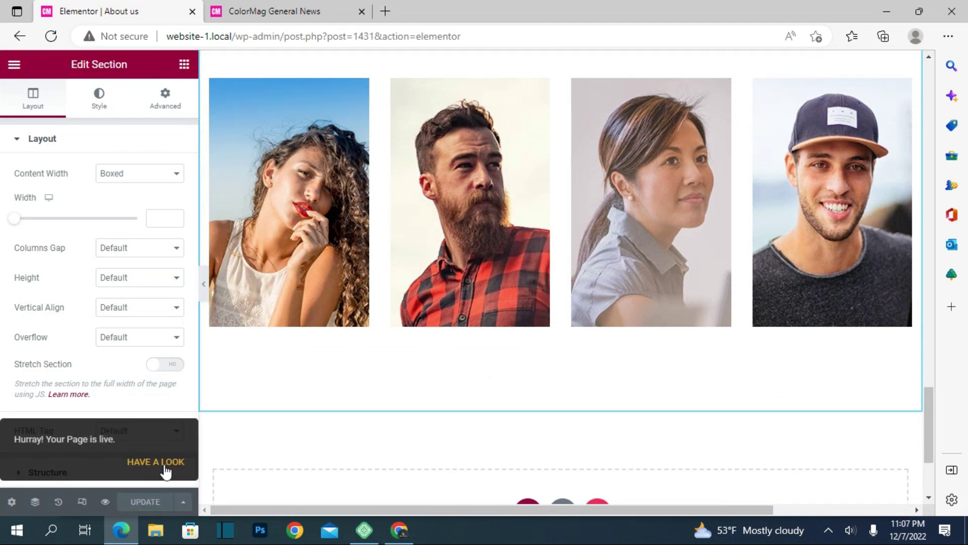
# View the live About us page, then choose Edit with Elementor from the admin bar.
pyautogui.rightClick(167, 470)
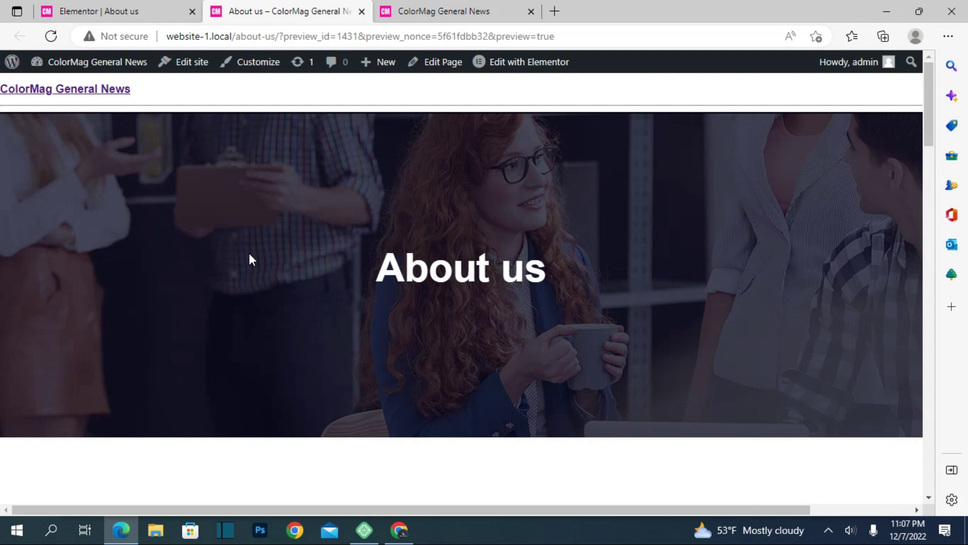
pyautogui.scroll(-5, 283, 202)
pyautogui.scroll(-5, 283, 202)
pyautogui.scroll(-4, 283, 202)
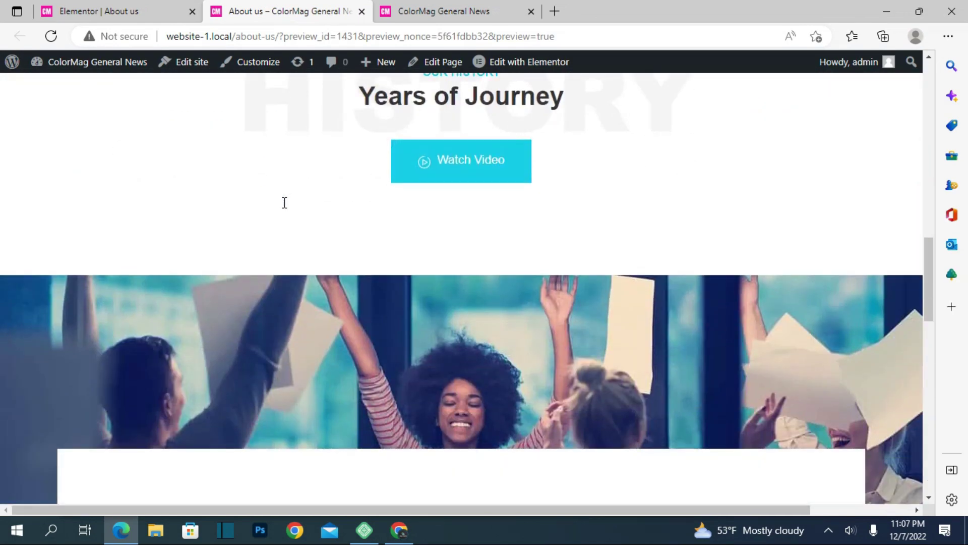
pyautogui.scroll(-5, 282, 202)
pyautogui.scroll(-5, 283, 202)
pyautogui.scroll(-2, 283, 202)
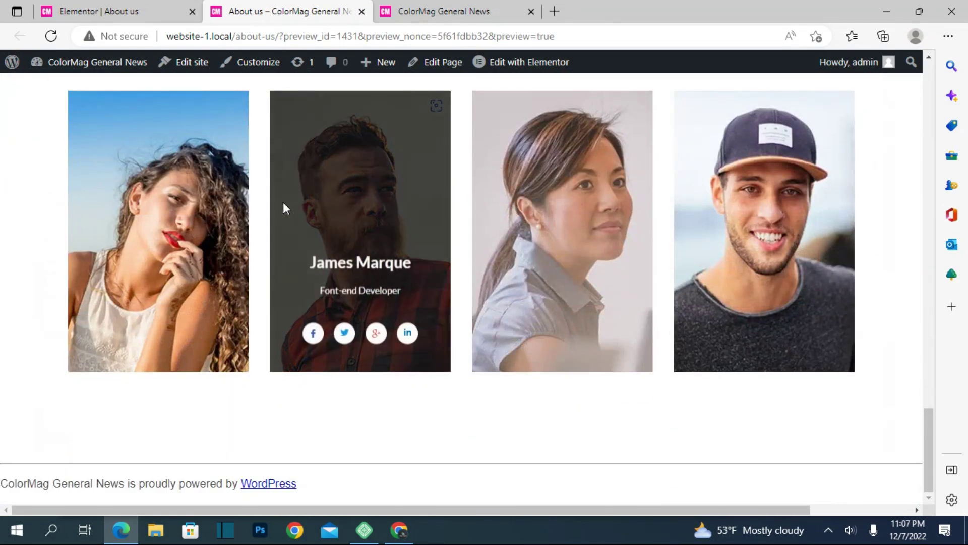
pyautogui.scroll(5, 283, 202)
pyautogui.scroll(5, 283, 202)
pyautogui.scroll(5, 283, 202)
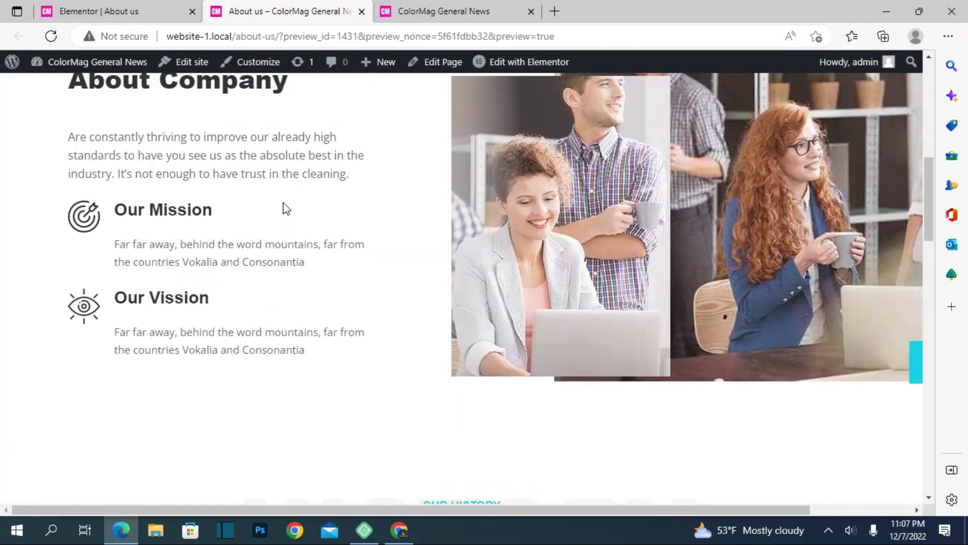
pyautogui.scroll(5, 285, 207)
pyautogui.scroll(3, 286, 208)
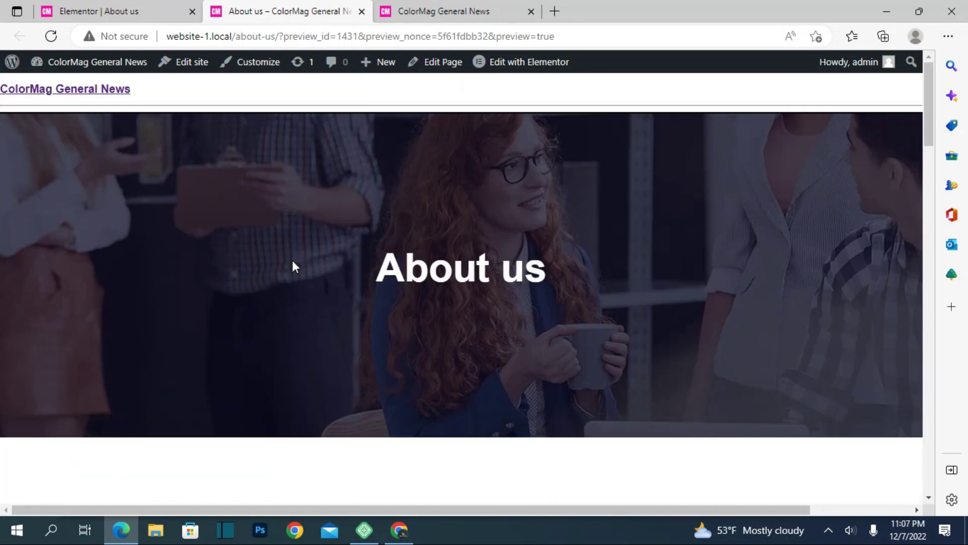
pyautogui.scroll(-1, 456, 254)
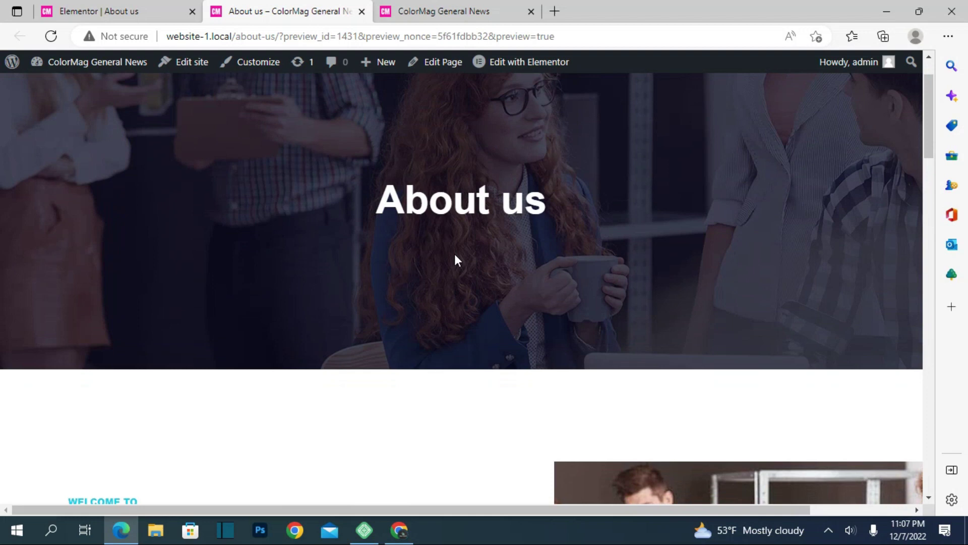
pyautogui.scroll(-4, 454, 253)
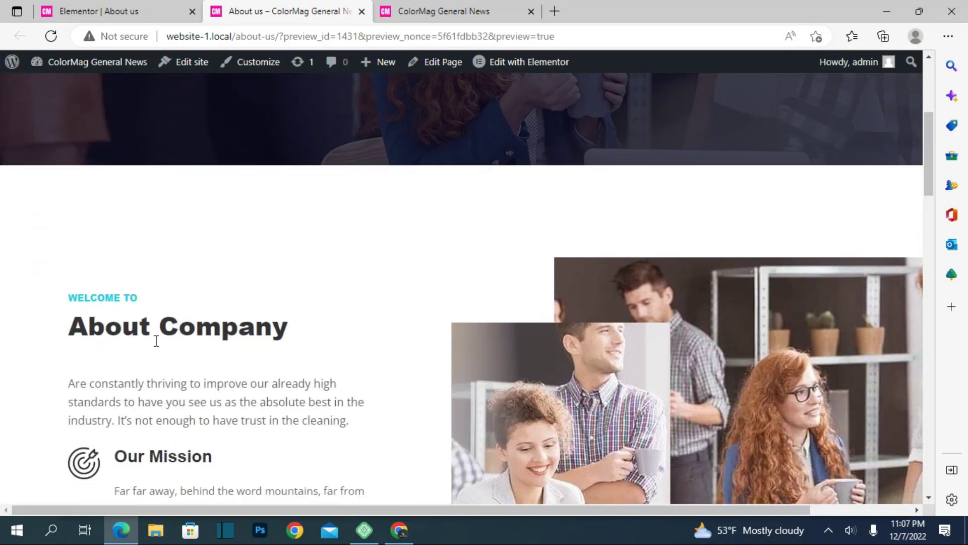
pyautogui.scroll(-2, 156, 340)
pyautogui.scroll(-1, 156, 341)
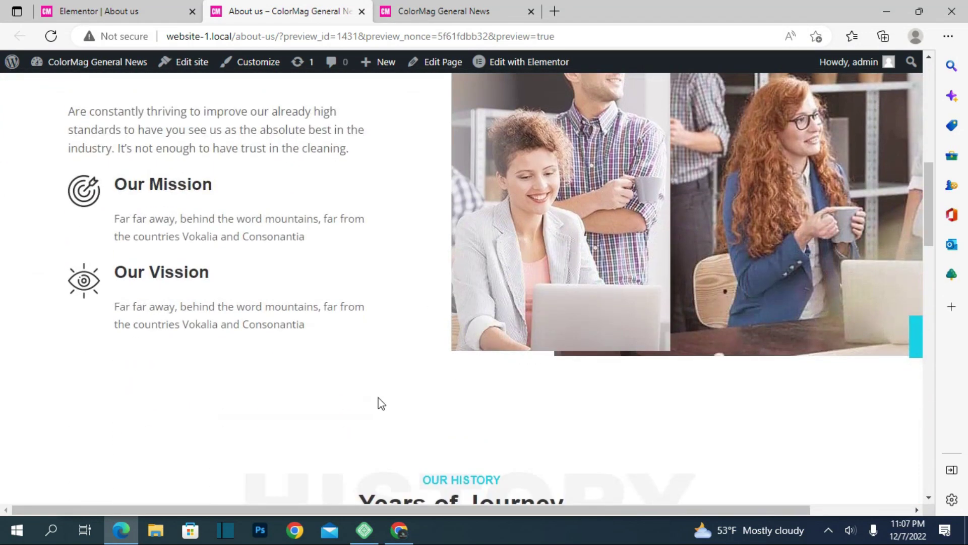
pyautogui.scroll(-4, 388, 367)
pyautogui.scroll(-2, 389, 366)
pyautogui.scroll(-2, 389, 366)
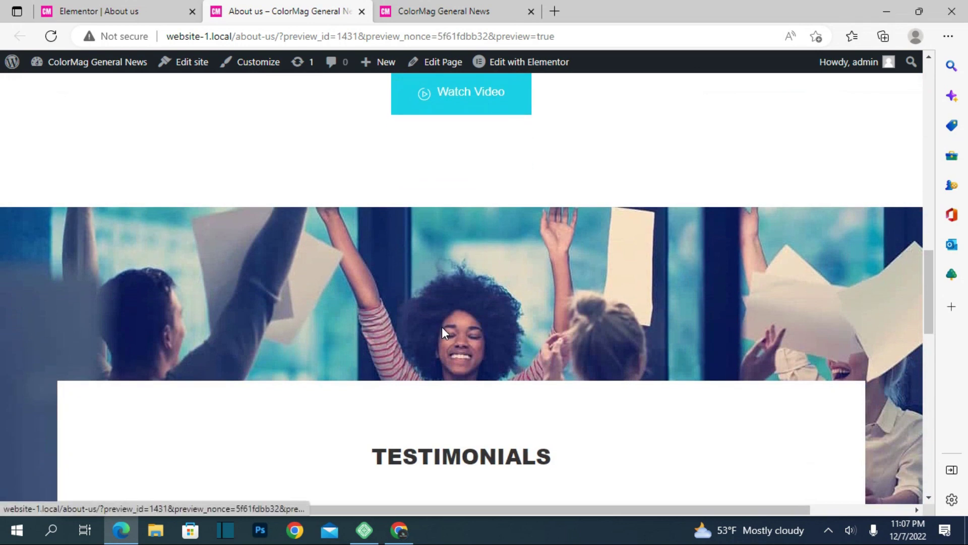
pyautogui.scroll(-4, 446, 326)
pyautogui.scroll(-2, 452, 322)
pyautogui.scroll(-4, 451, 321)
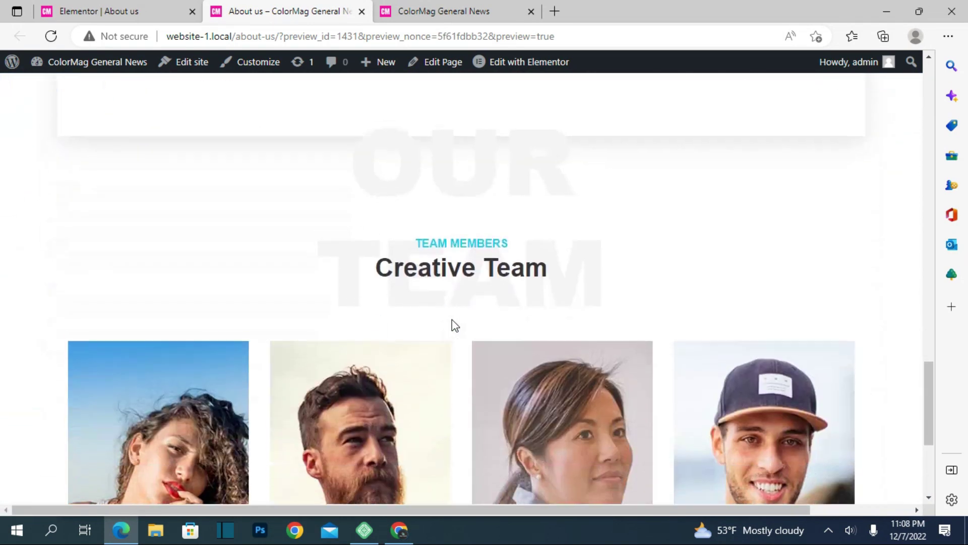
pyautogui.scroll(-4, 452, 322)
pyautogui.click(444, 12)
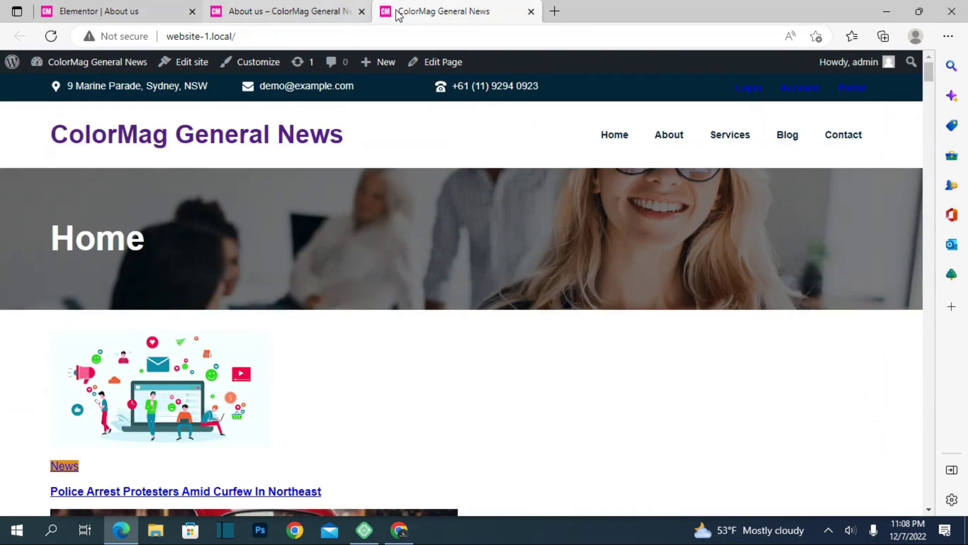
pyautogui.click(531, 12)
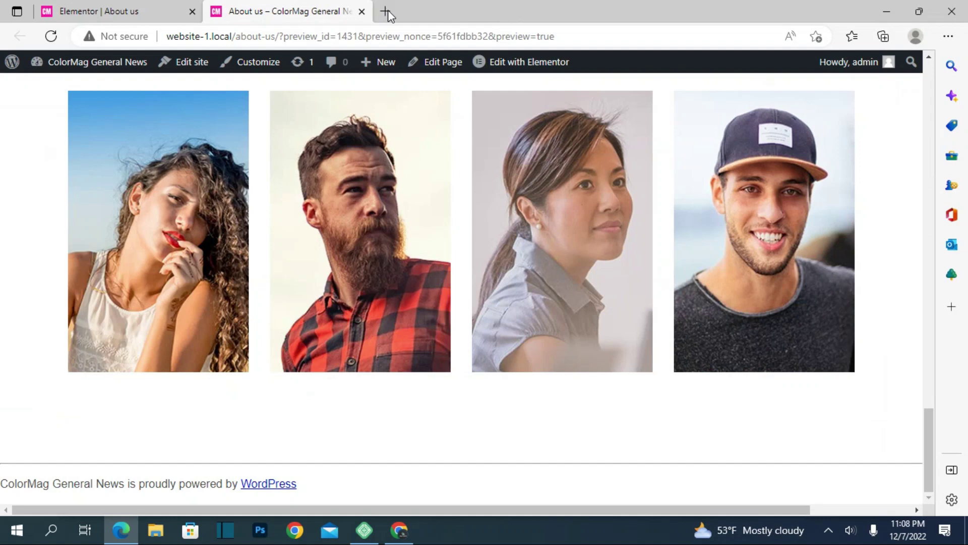
pyautogui.click(529, 62)
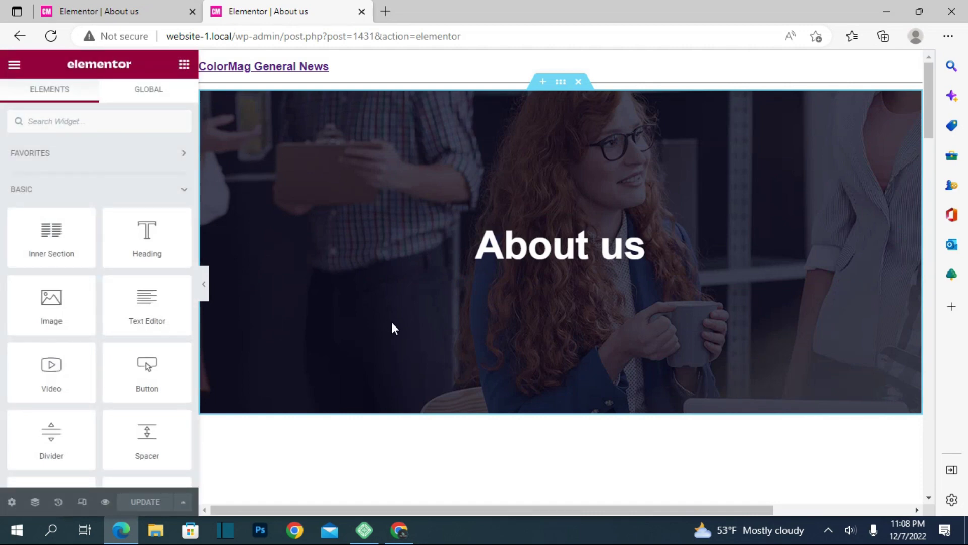
pyautogui.scroll(-4, 391, 322)
pyautogui.scroll(-4, 393, 325)
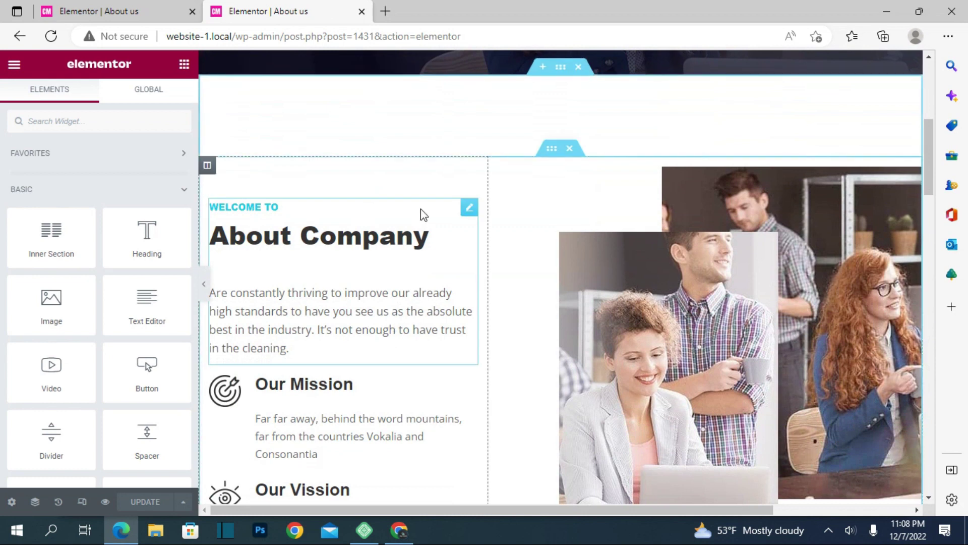
# Select the About Company heading, the office photo and the Our Mission icon box in turn.
pyautogui.click(421, 209)
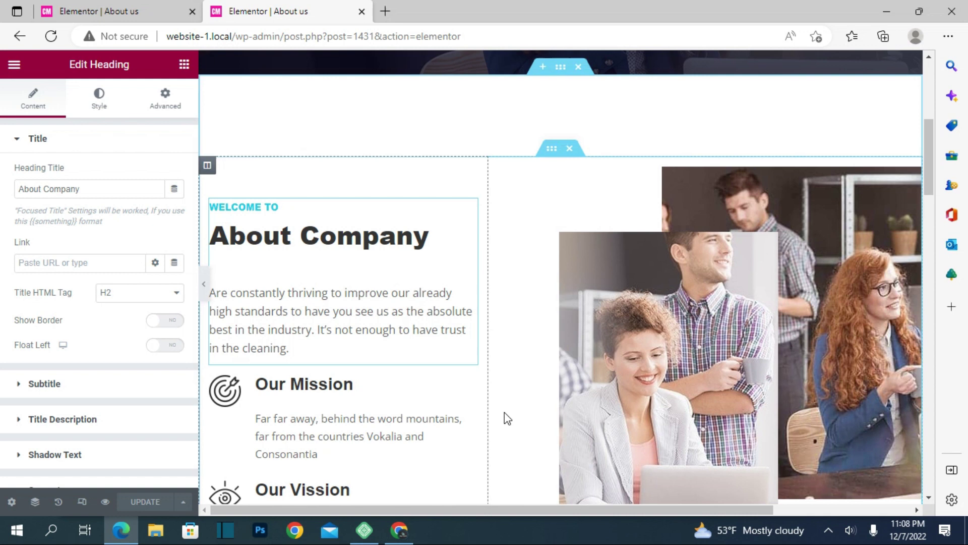
pyautogui.click(632, 406)
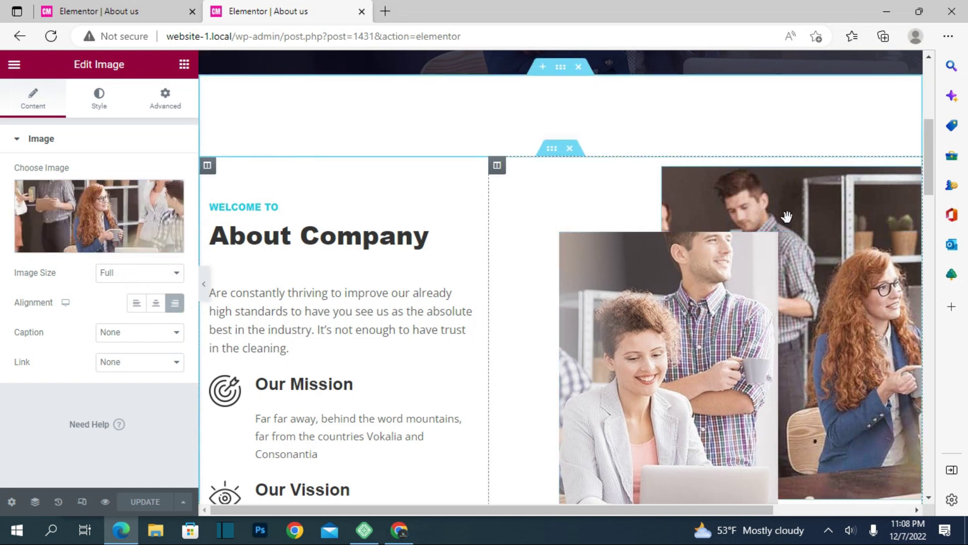
pyautogui.click(310, 405)
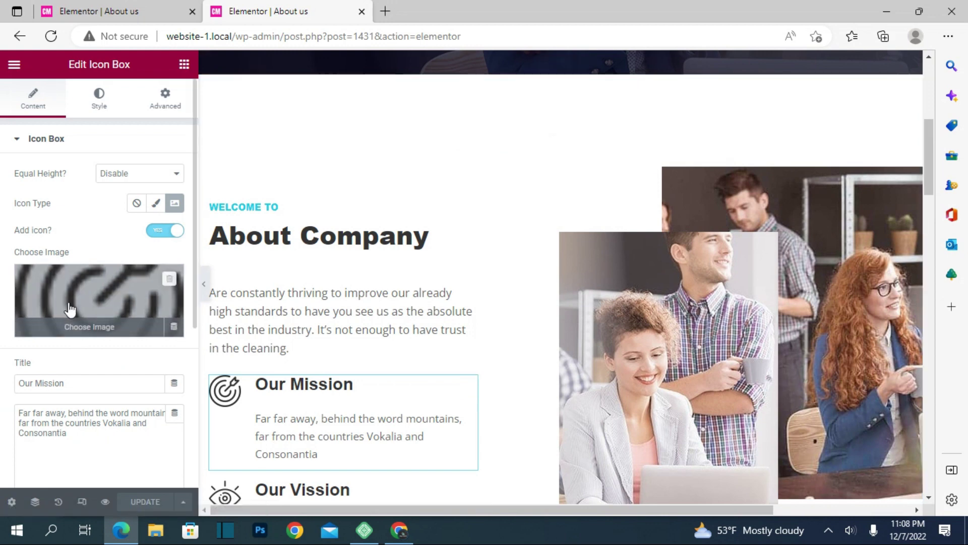
pyautogui.scroll(-5, 461, 379)
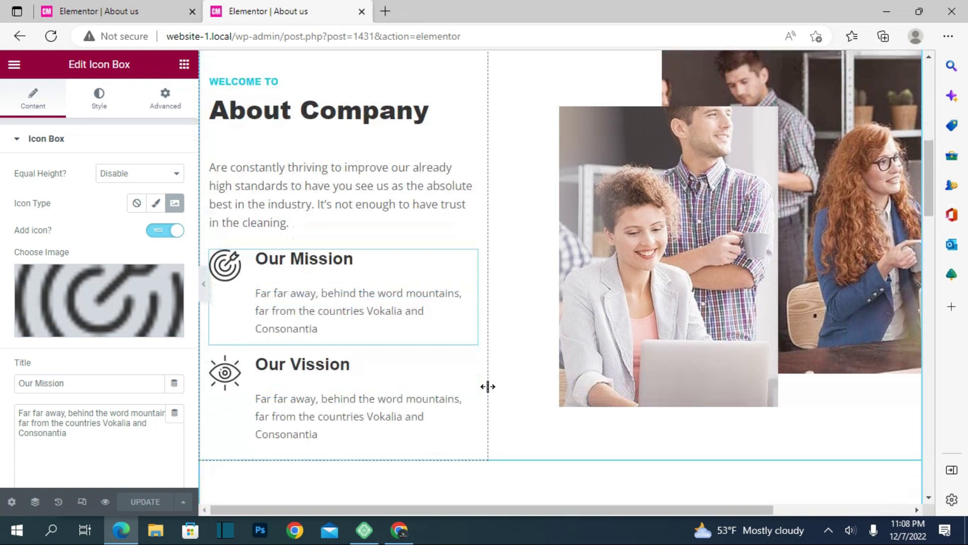
pyautogui.scroll(-3, 488, 386)
pyautogui.scroll(-2, 488, 386)
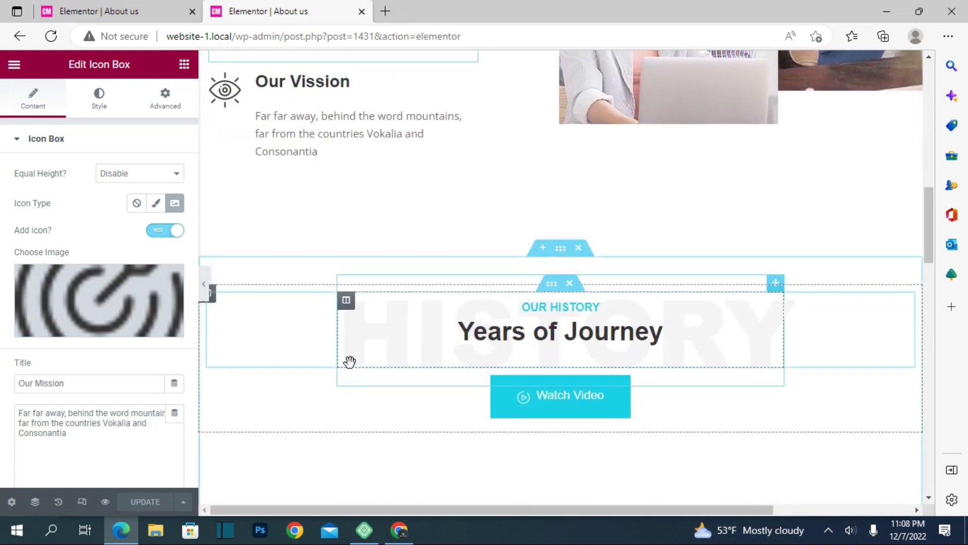
# Inspect the History heading and the Watch Video button's link and Advanced settings, then the Testimonials heading.
pyautogui.click(351, 360)
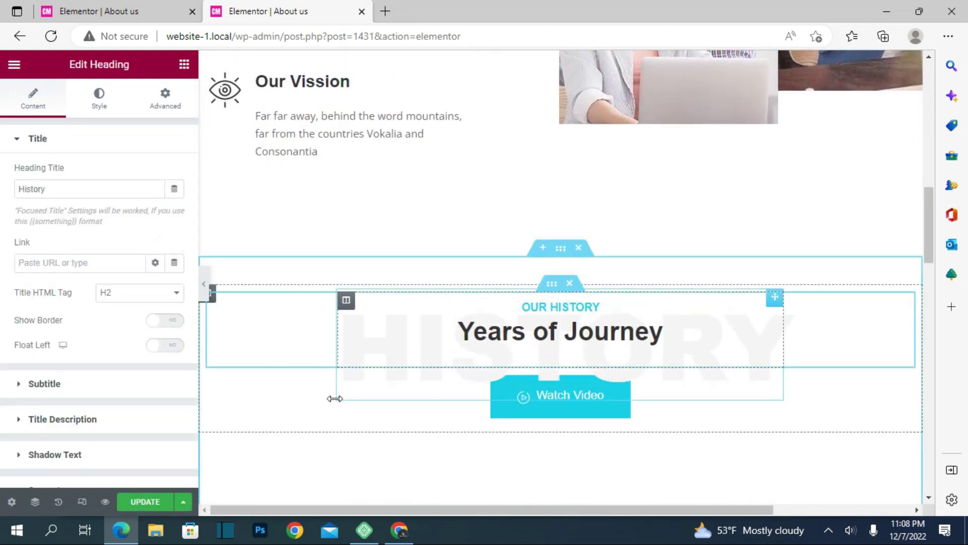
pyautogui.click(508, 415)
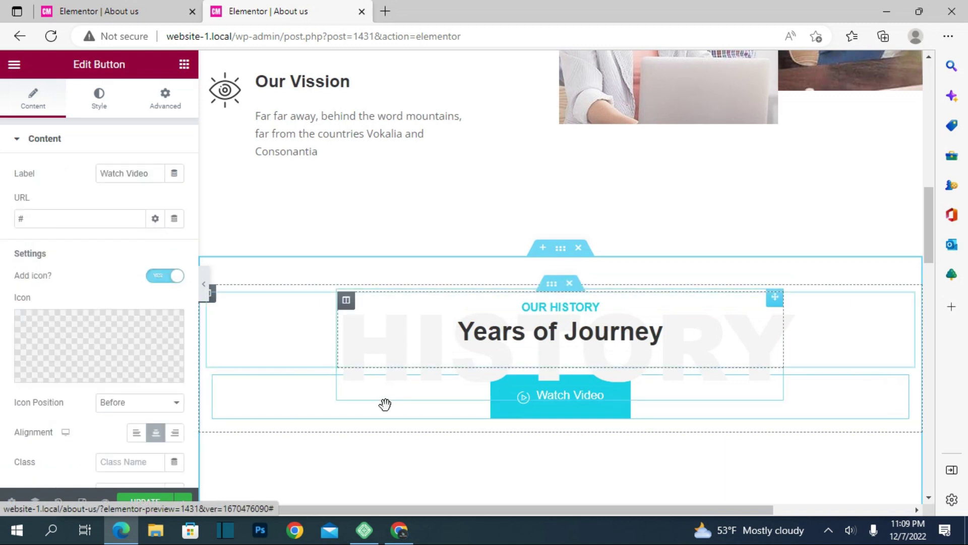
pyautogui.click(53, 221)
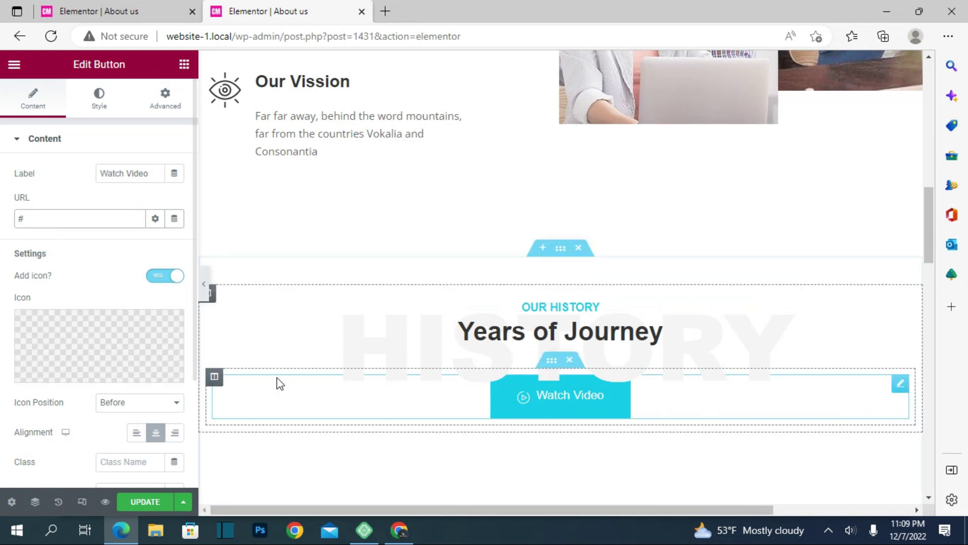
pyautogui.scroll(-4, 276, 383)
pyautogui.scroll(-1, 277, 383)
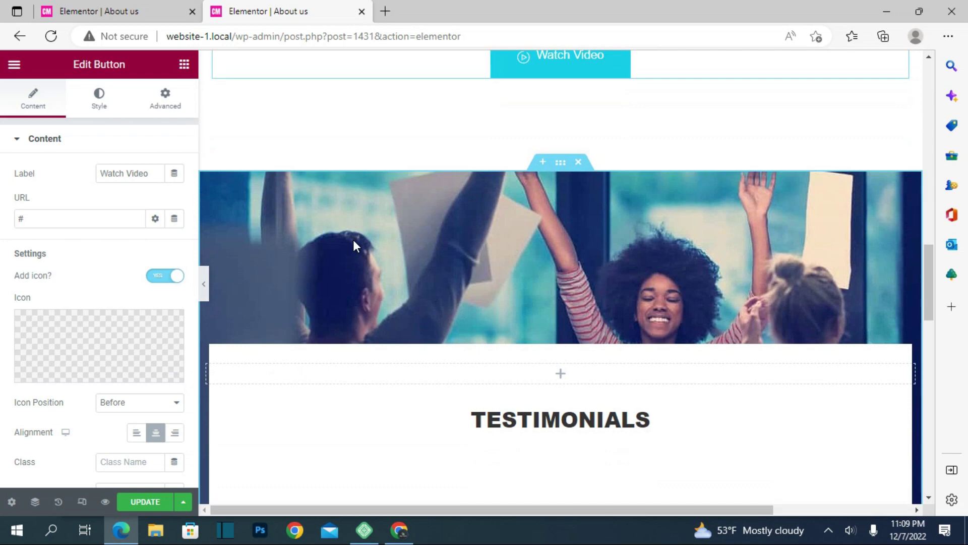
pyautogui.scroll(-3, 354, 240)
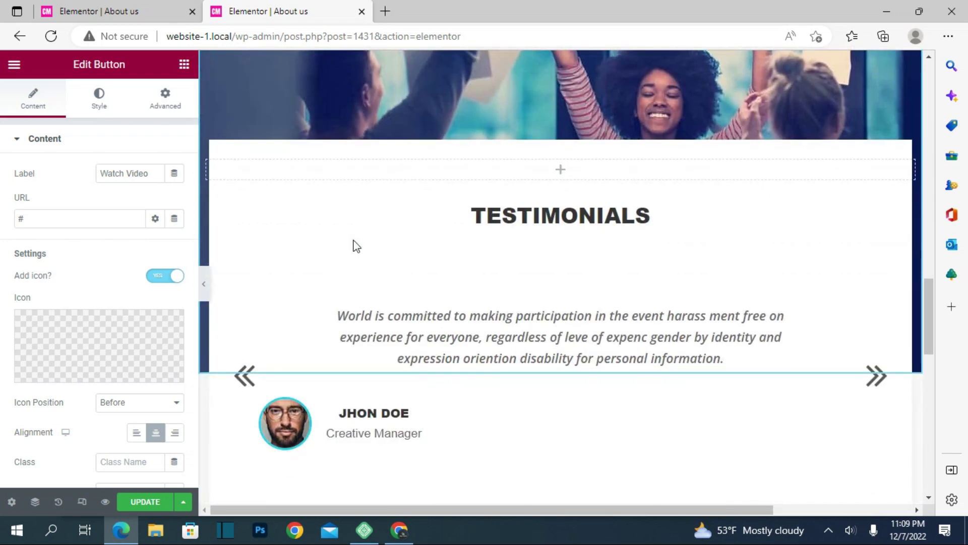
pyautogui.click(164, 105)
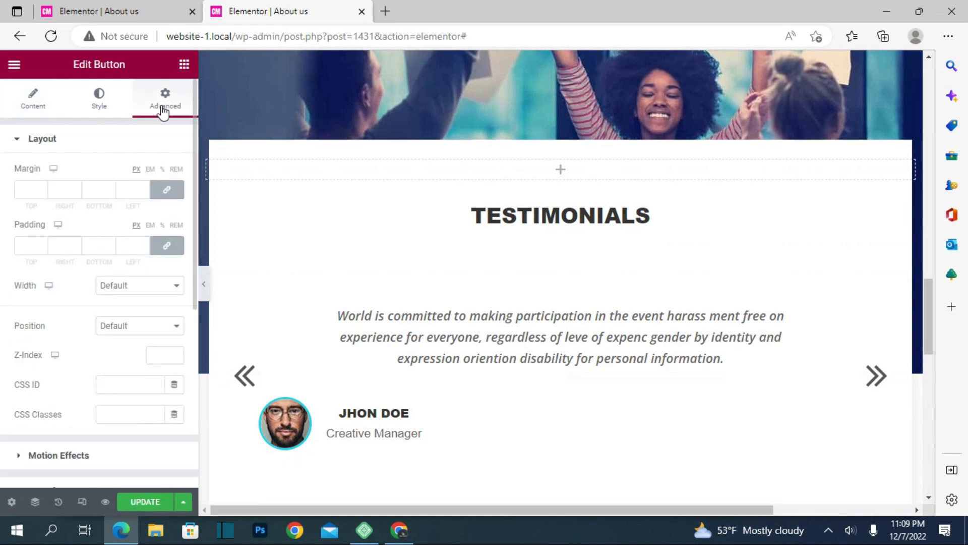
pyautogui.scroll(4, 292, 254)
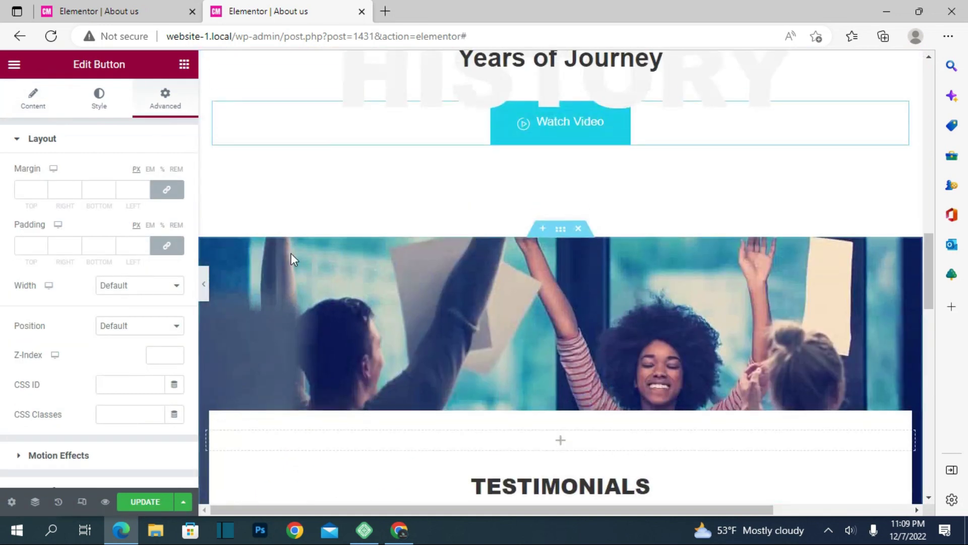
pyautogui.scroll(-3, 459, 278)
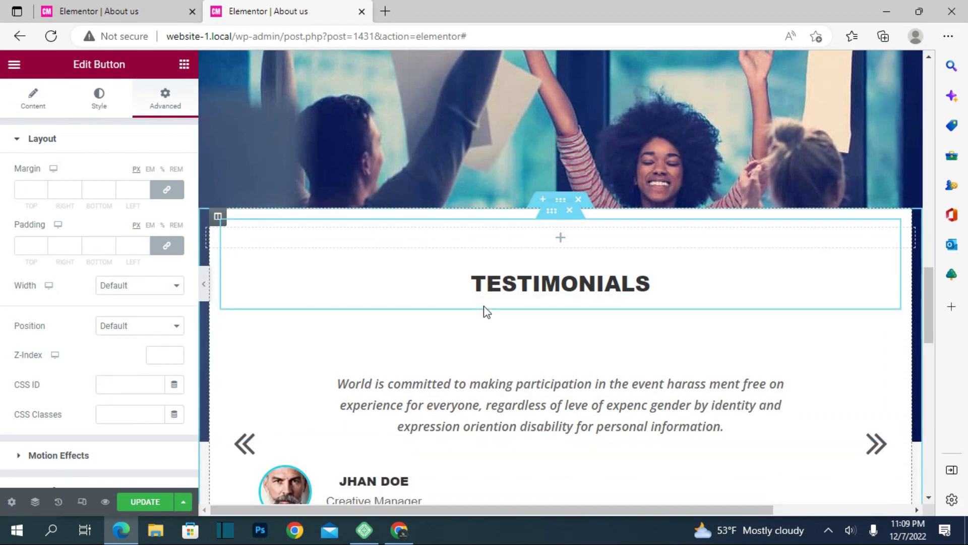
pyautogui.click(389, 286)
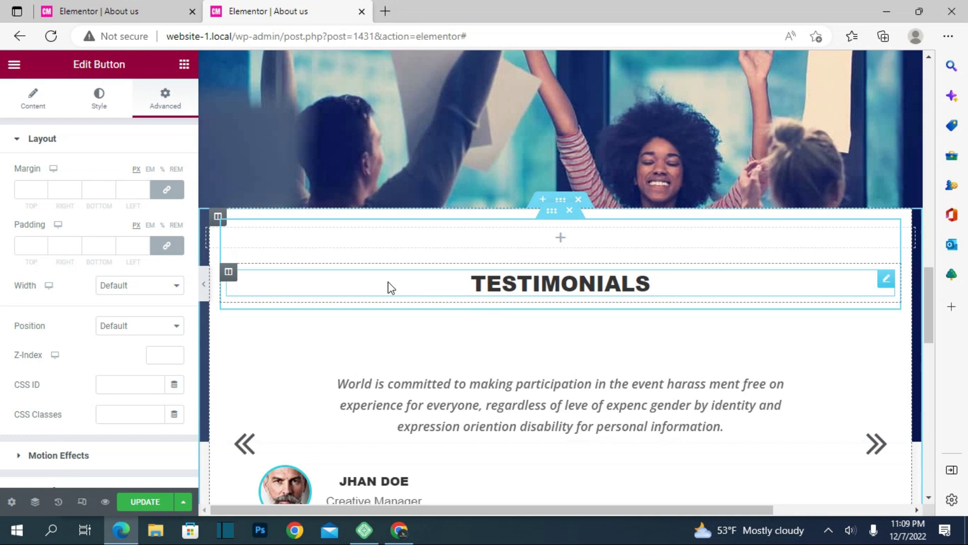
pyautogui.scroll(-3, 371, 343)
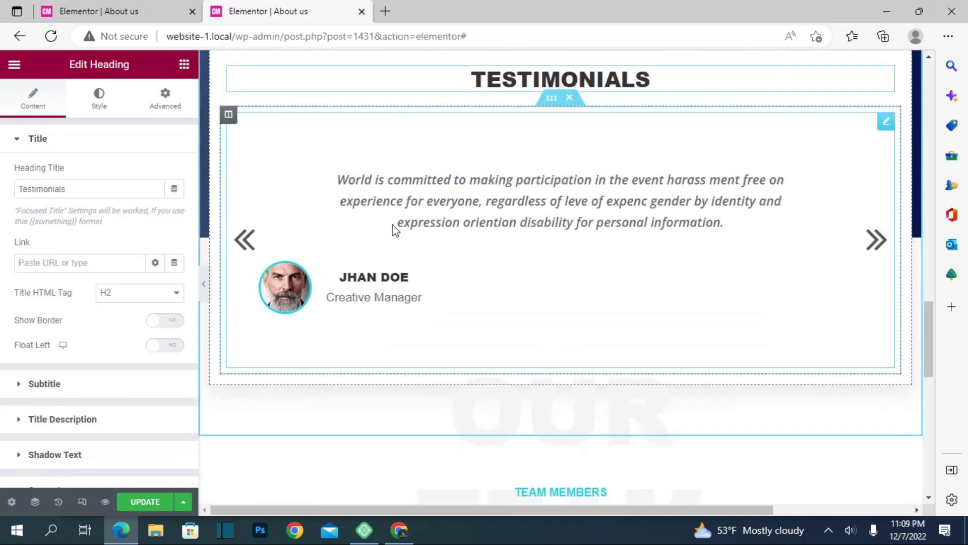
# Cycle the testimonial slides, then switch the slider to the third, photo-background style.
pyautogui.click(399, 216)
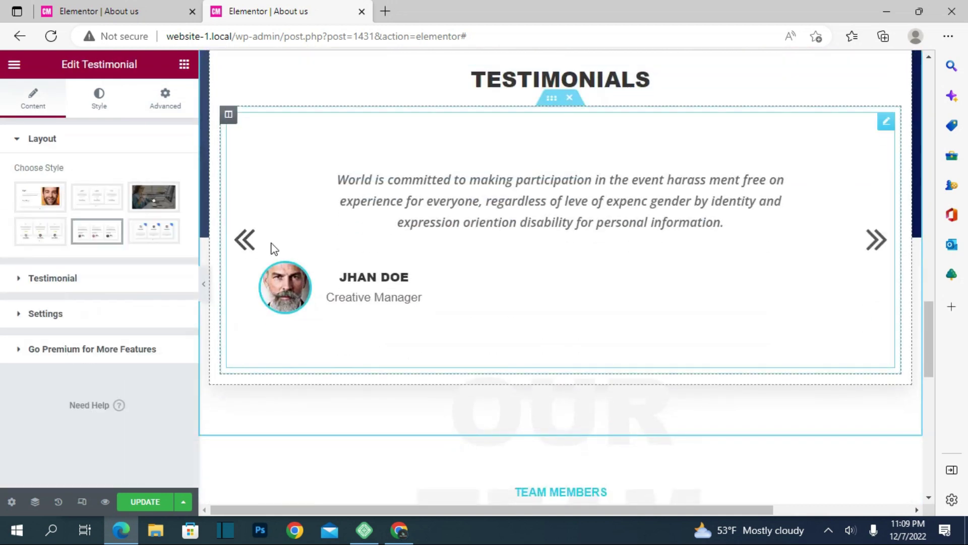
pyautogui.click(246, 241)
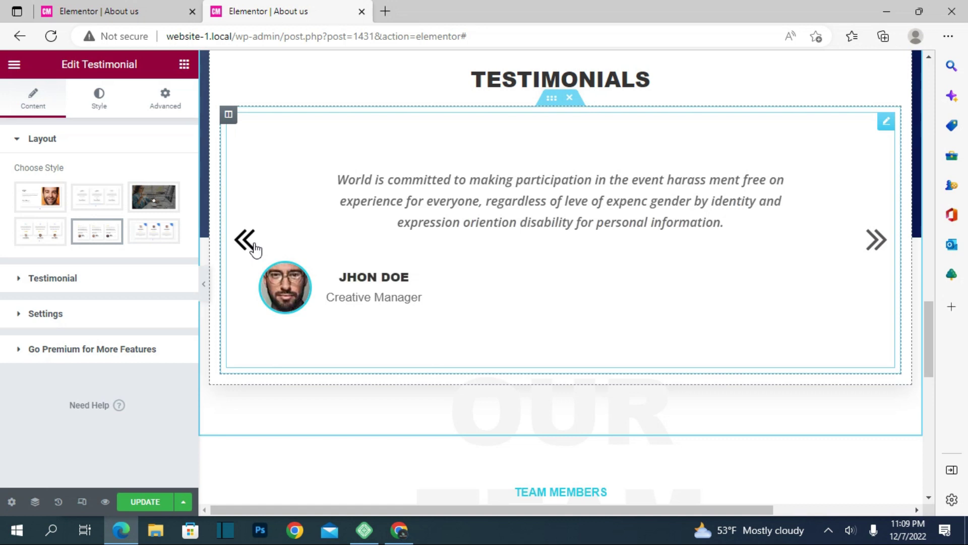
pyautogui.click(246, 241)
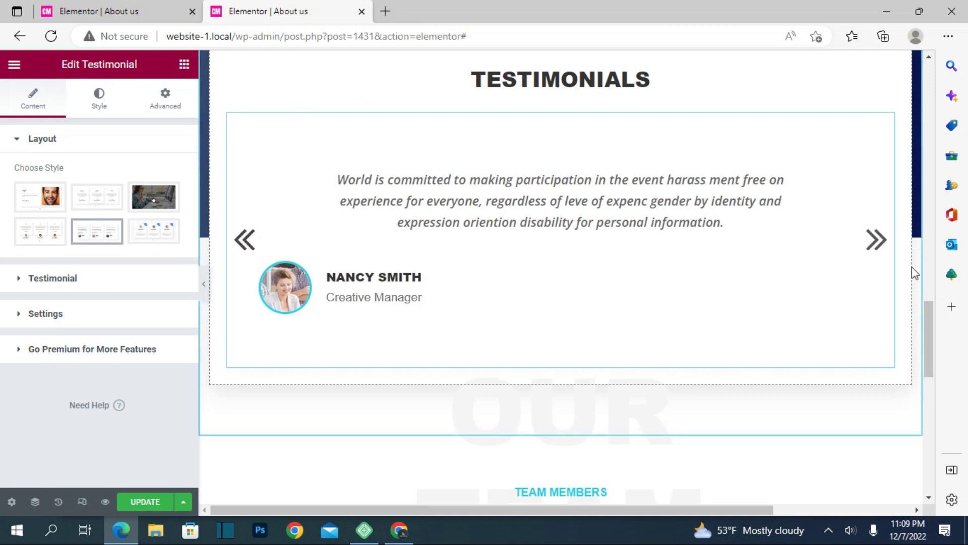
pyautogui.click(874, 241)
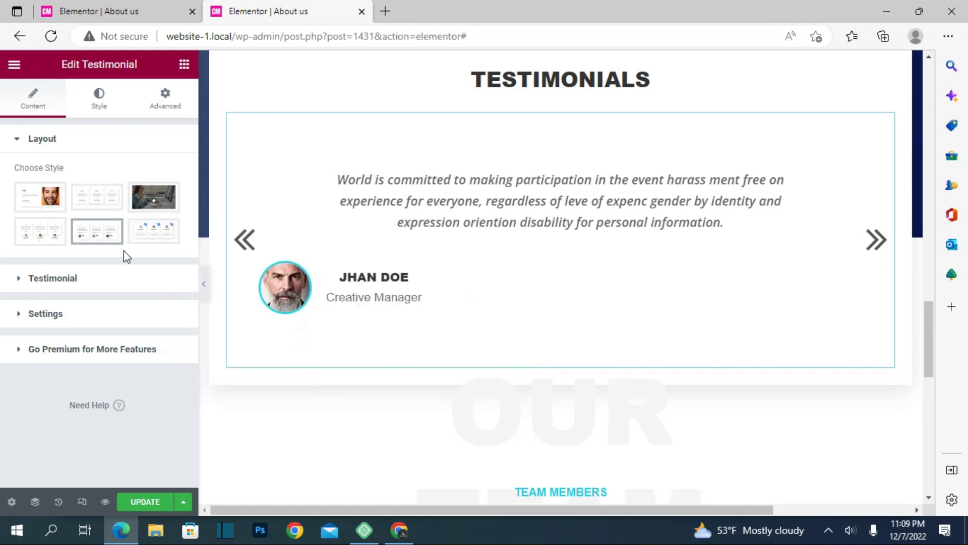
pyautogui.click(153, 197)
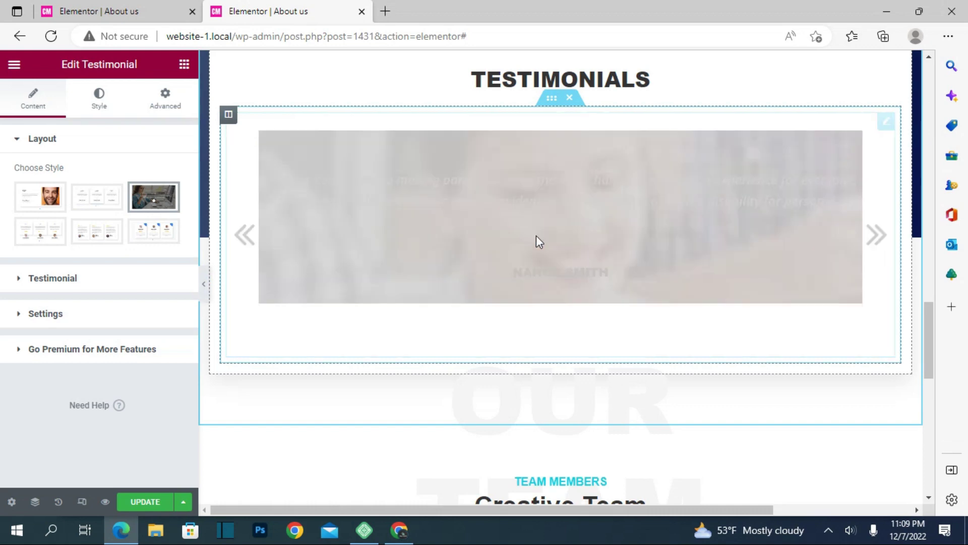
pyautogui.scroll(-3, 520, 275)
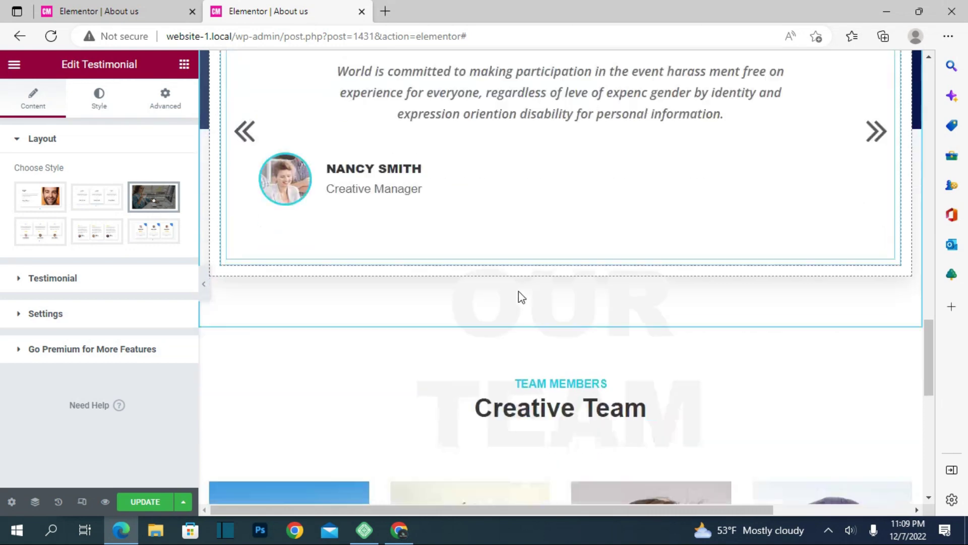
pyautogui.scroll(-3, 520, 291)
pyautogui.click(347, 317)
pyautogui.moveTo(289, 374)
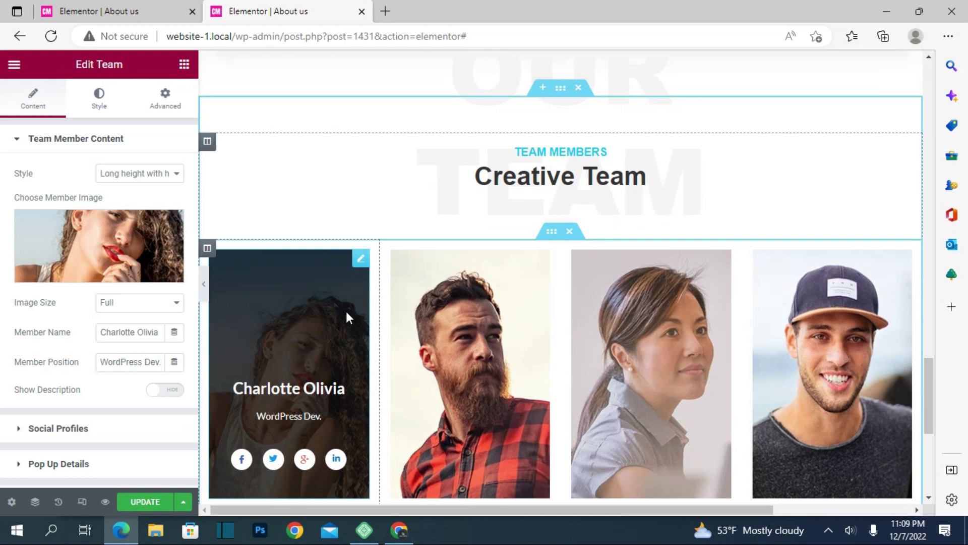
pyautogui.scroll(-2, 330, 347)
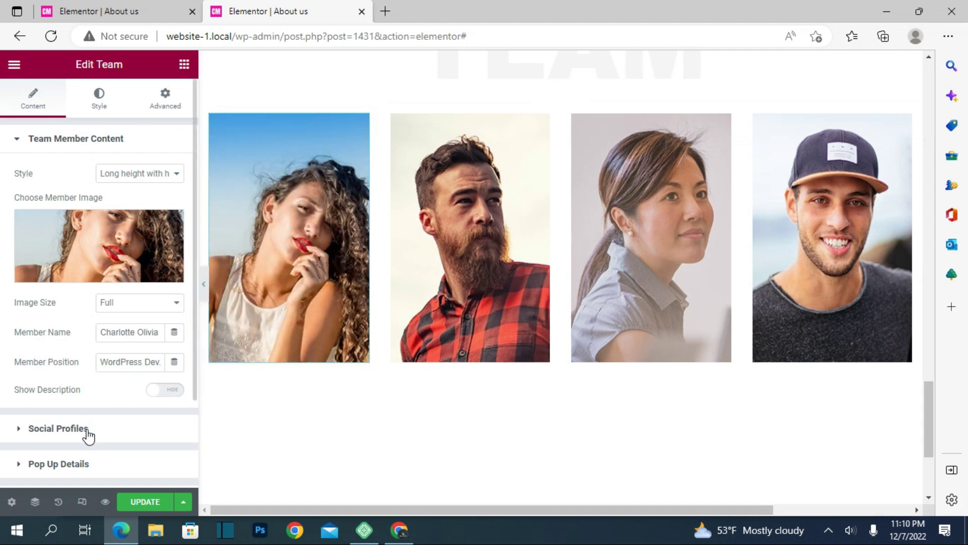
pyautogui.click(91, 429)
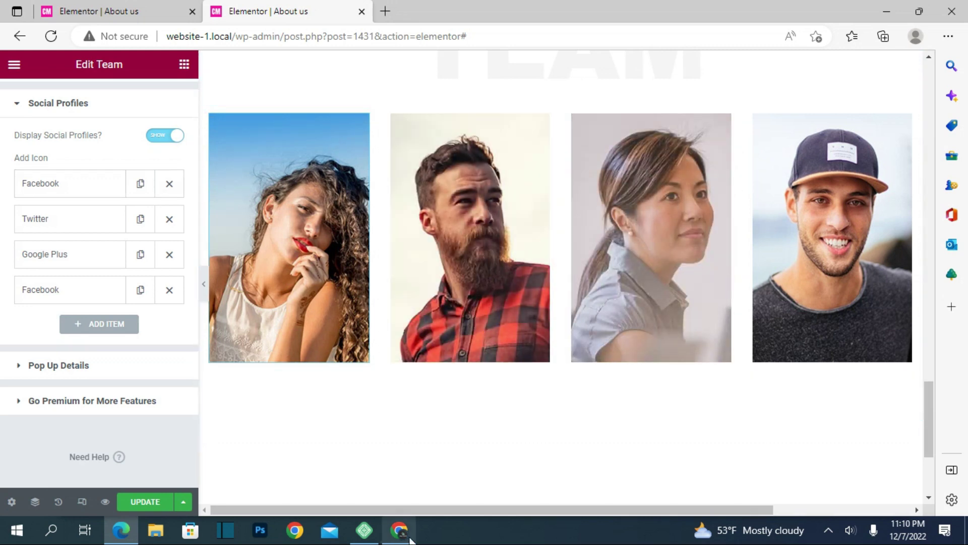
pyautogui.scroll(-4, 467, 443)
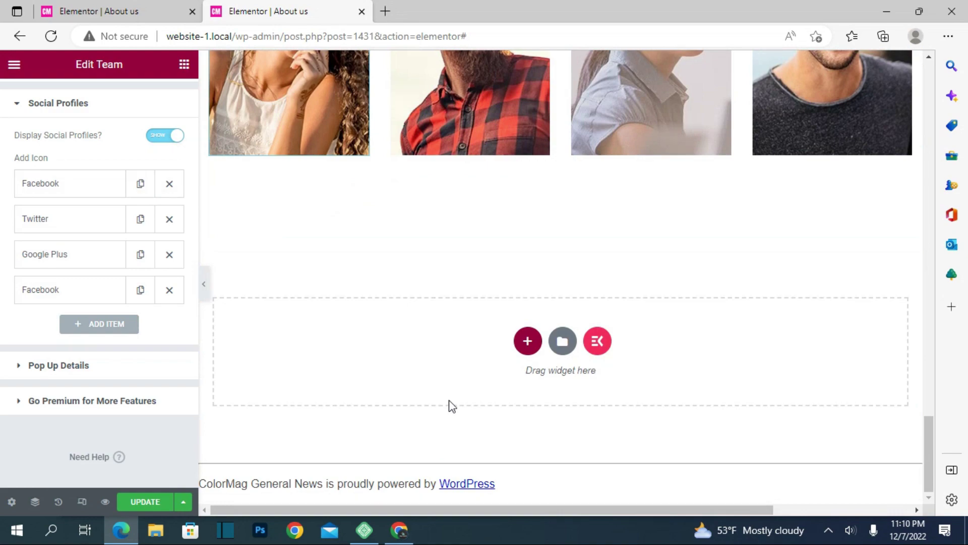
pyautogui.scroll(5, 449, 406)
pyautogui.scroll(5, 448, 406)
pyautogui.scroll(5, 449, 406)
pyautogui.scroll(5, 449, 406)
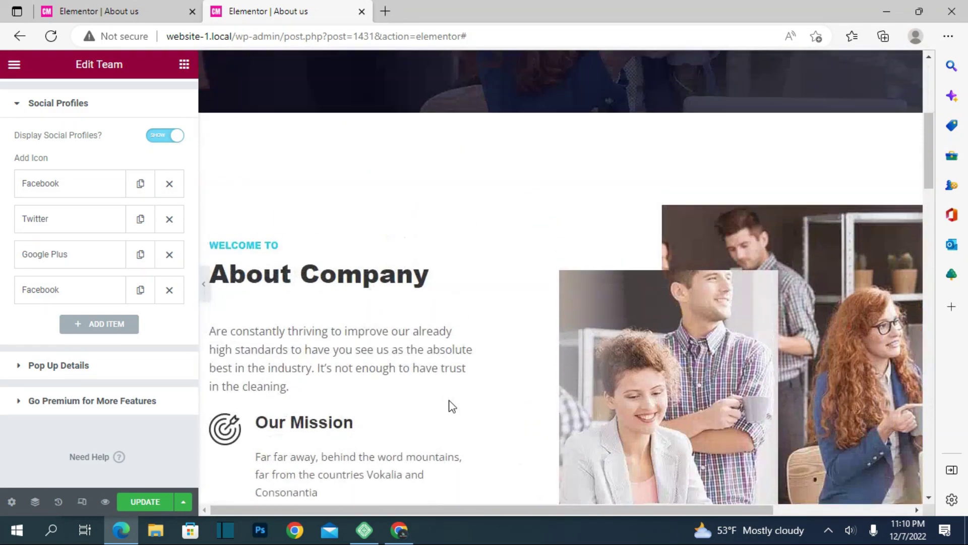
pyautogui.scroll(5, 451, 406)
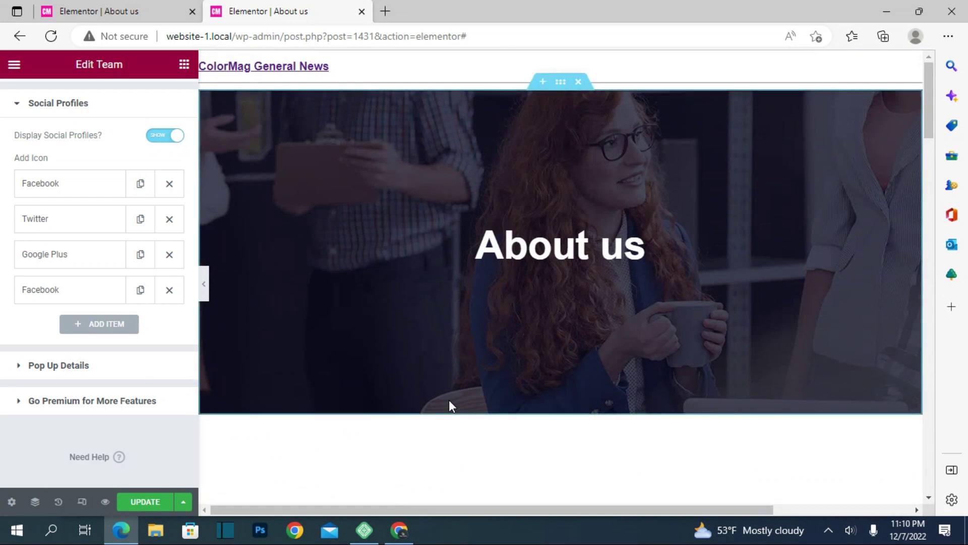